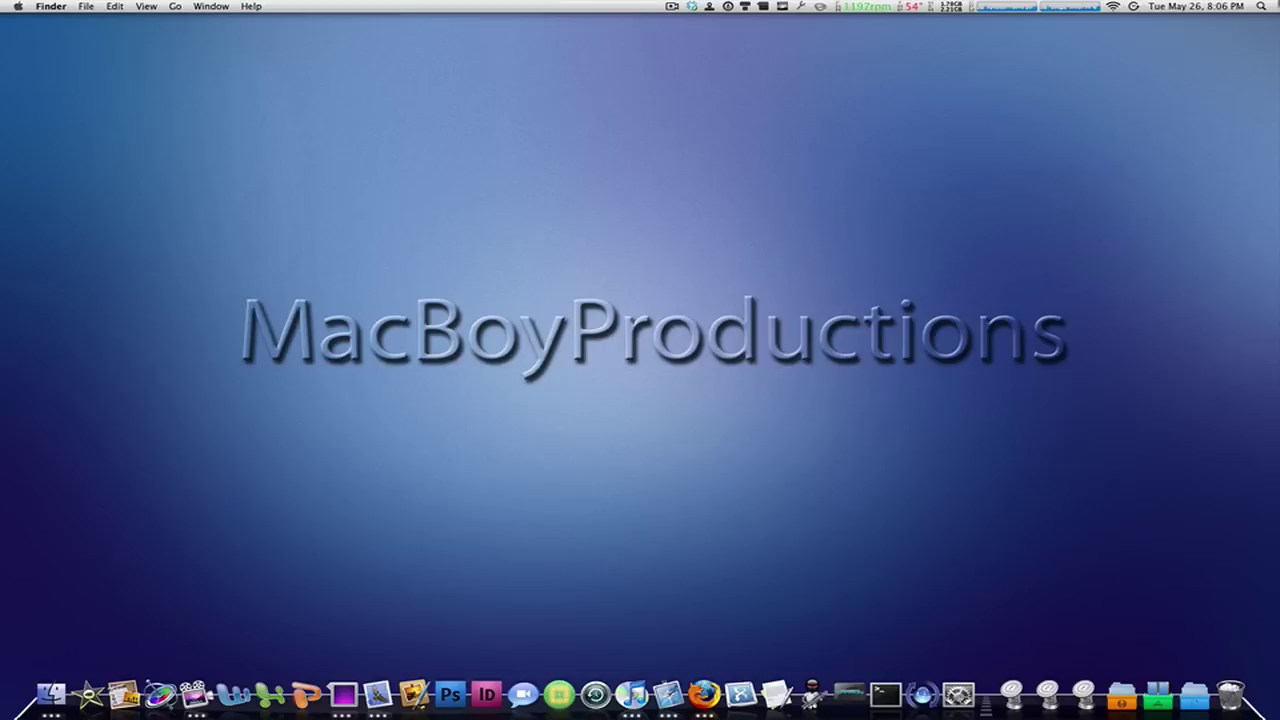
Launch OmniDazzle from a Spotlight search
key("super+space")
type("ni")
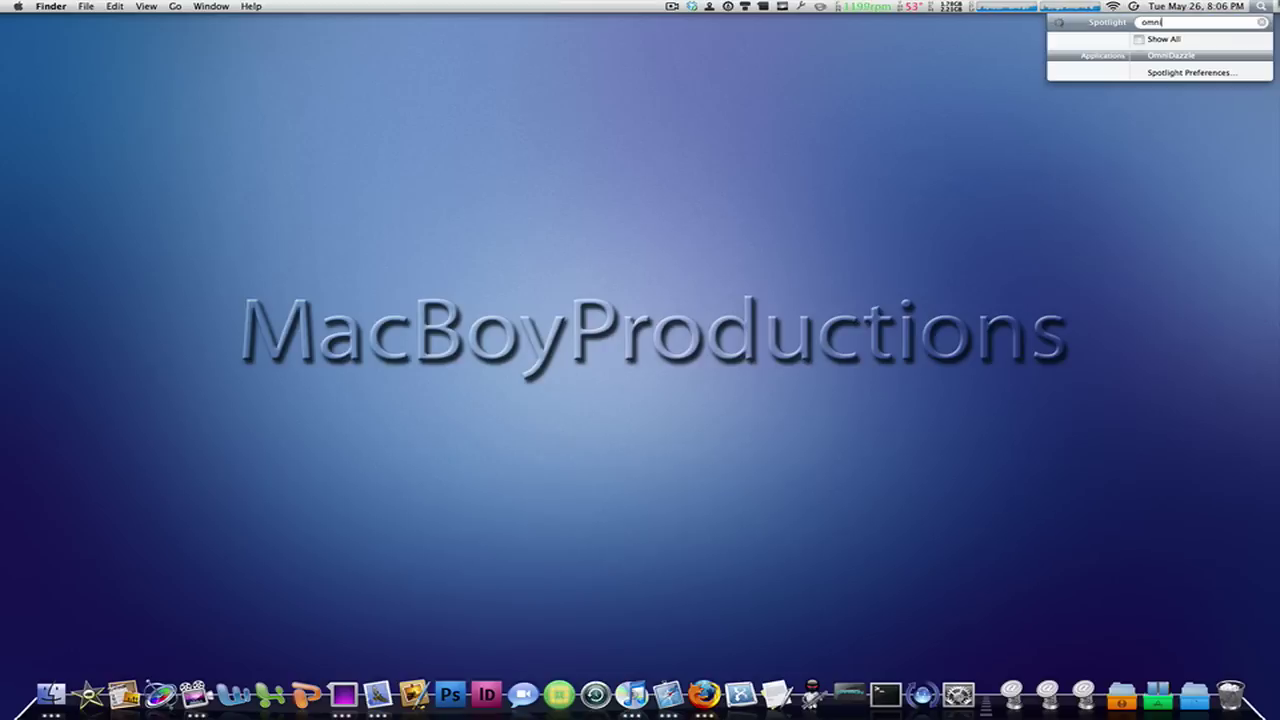
key("Return")
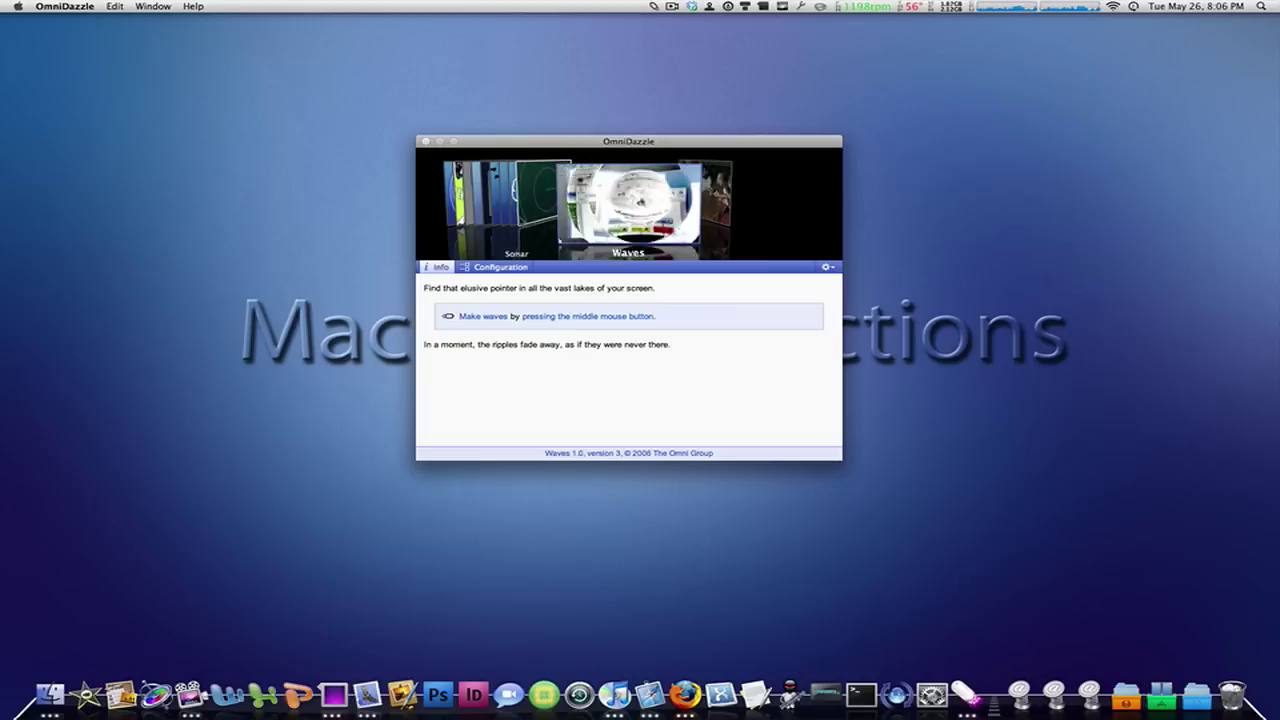
Browse from Focal Point toward the Cutout effect, postponing the available update
key("Left")
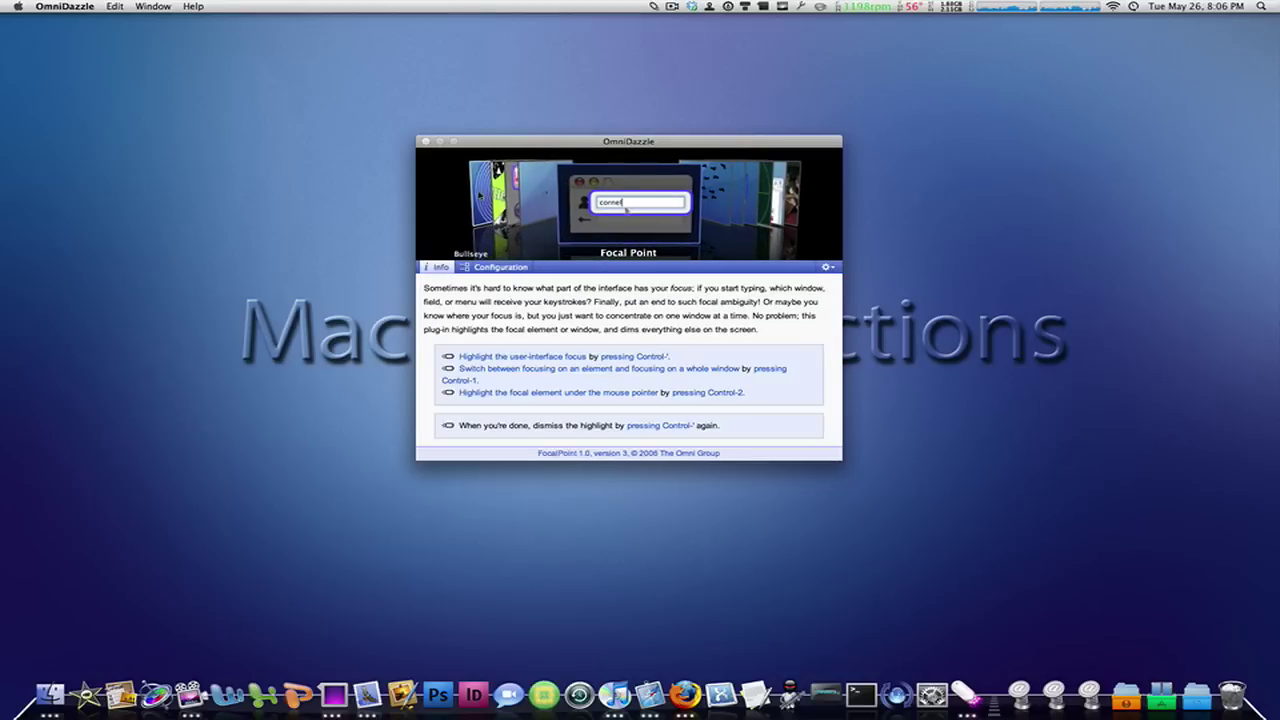
left_click(503, 200)
key("Right")
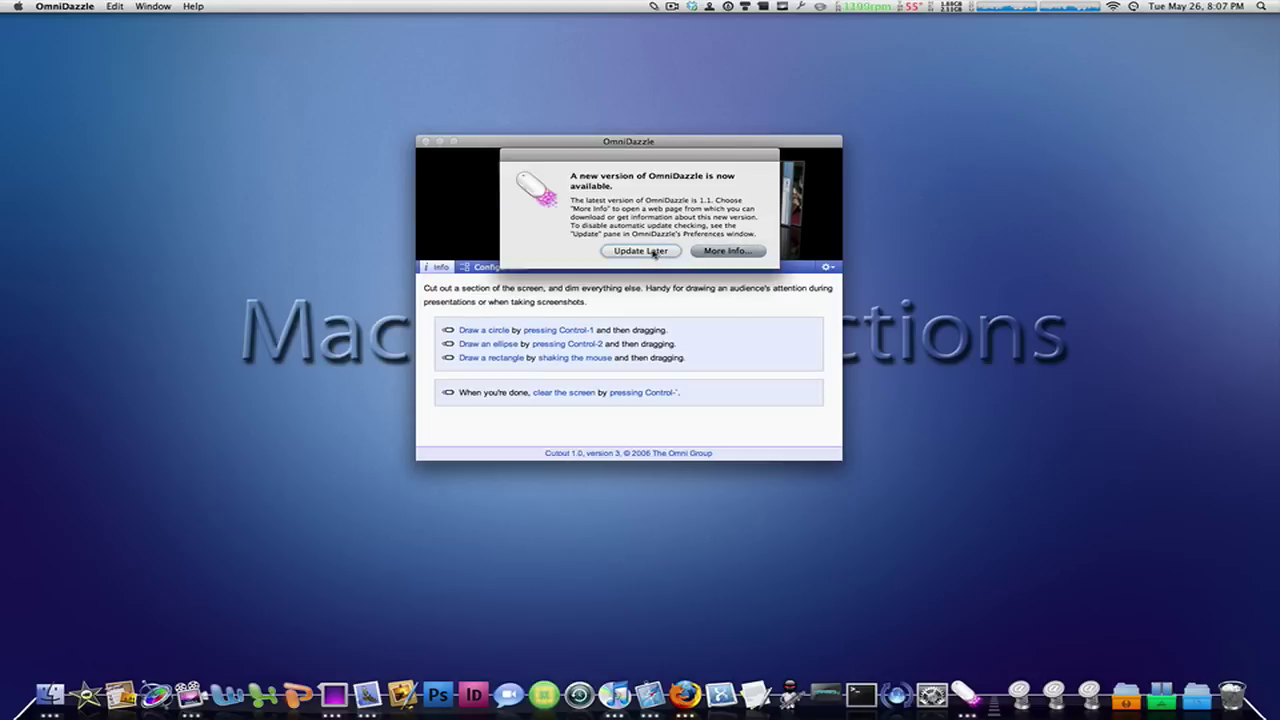
left_click(652, 251)
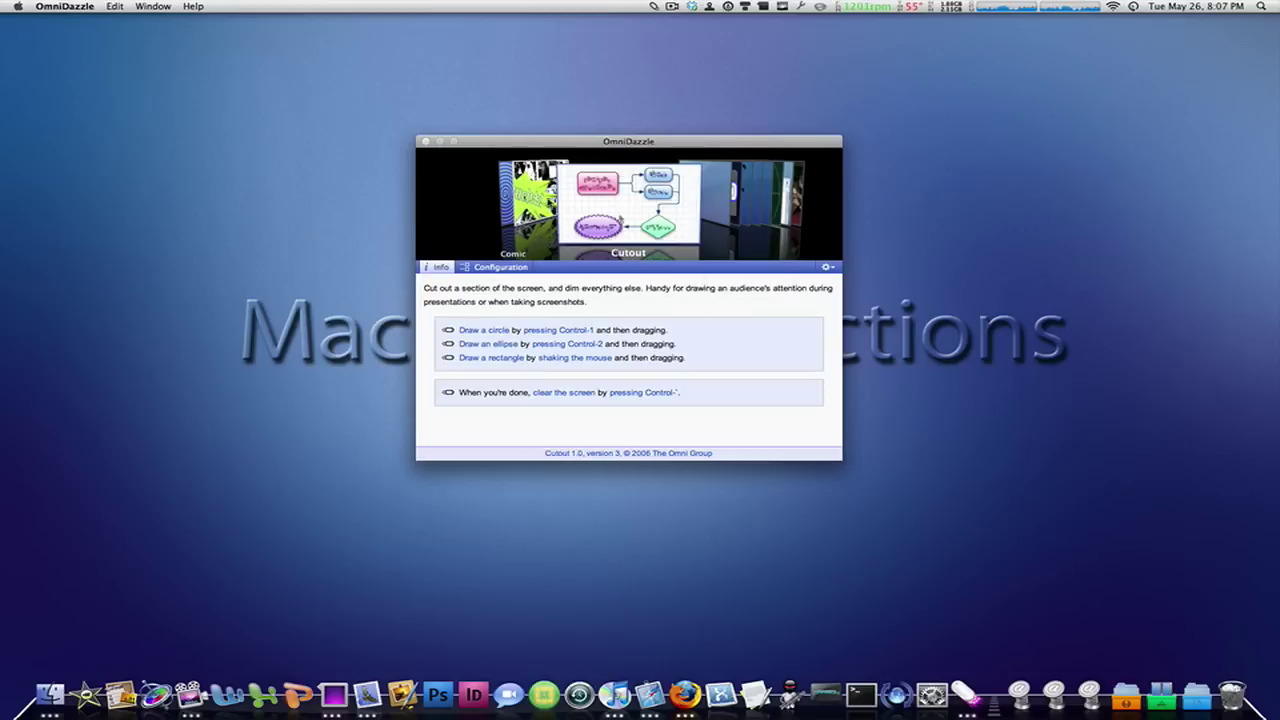
Advance through Pixie Dust, Scribble and Sonar, then jump back to Bullseye
key("Right")
key("Right")
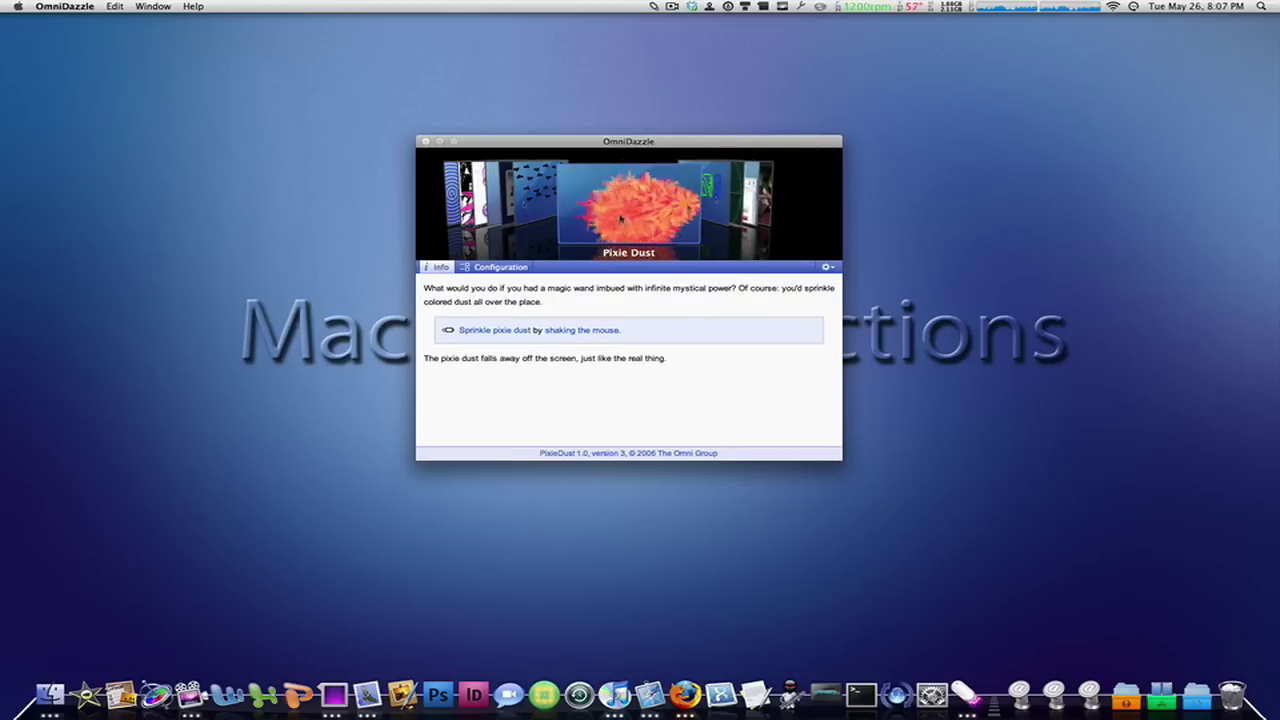
left_click(723, 205)
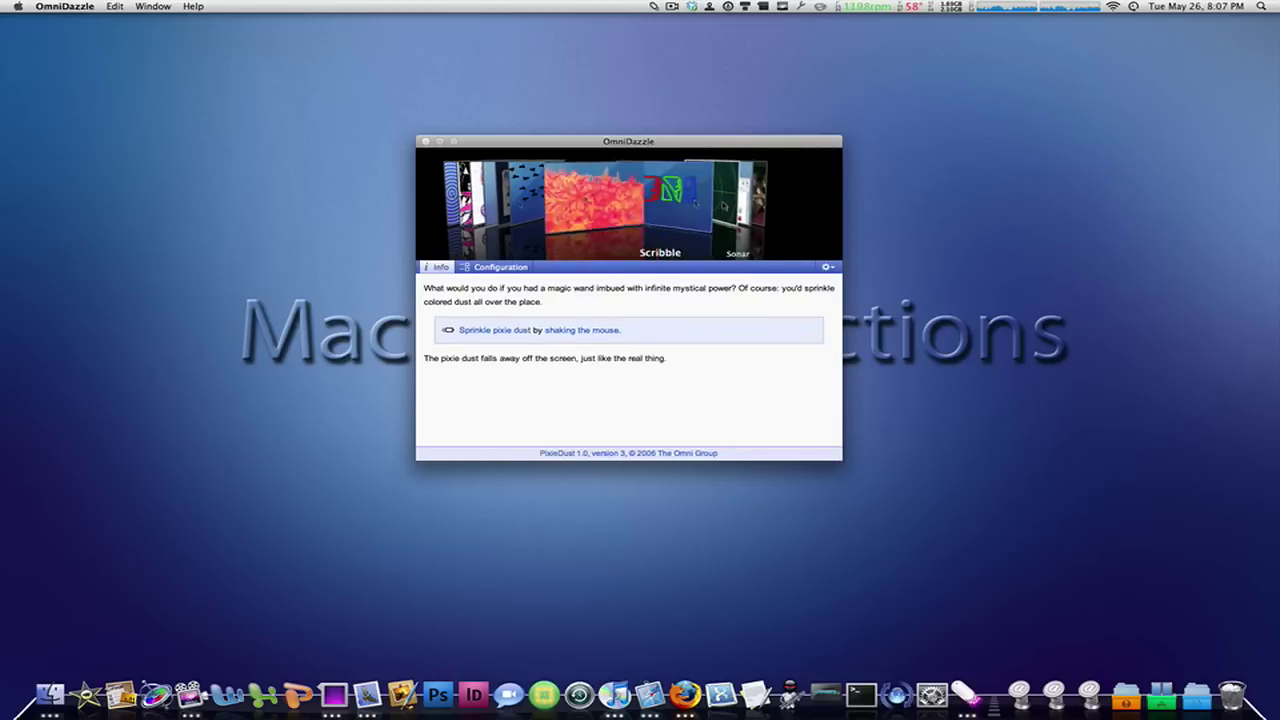
left_click(723, 205)
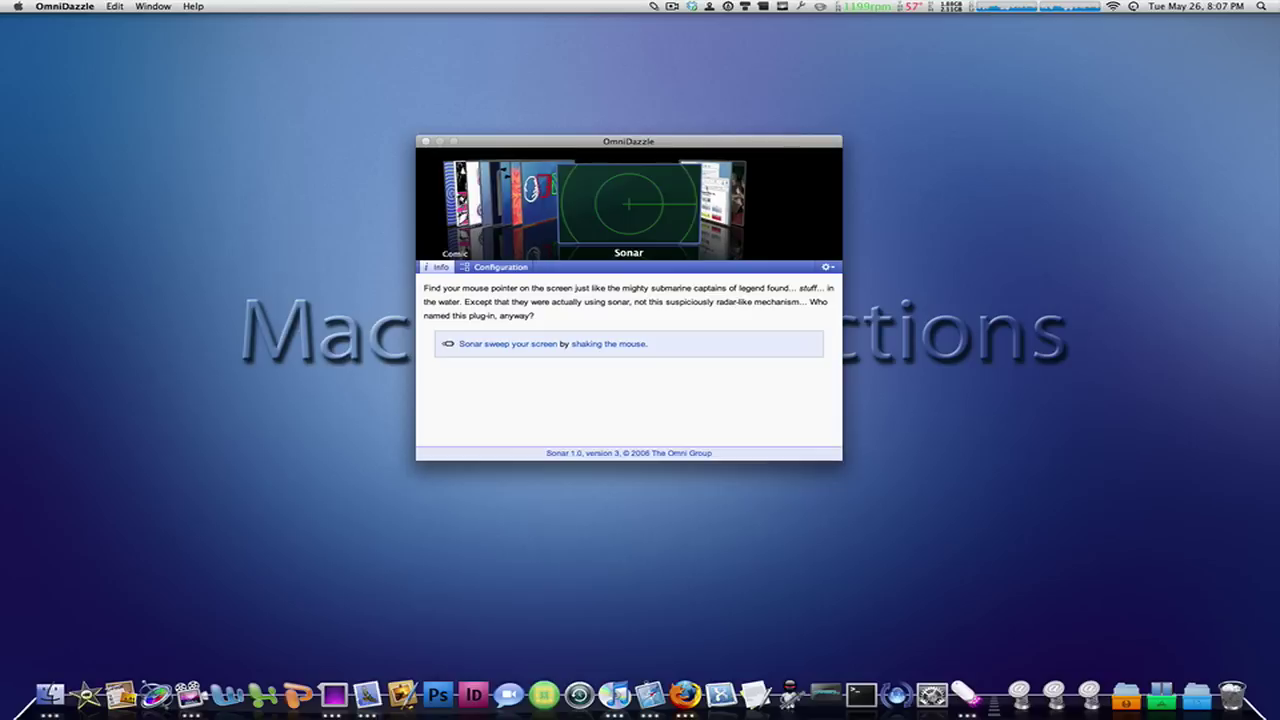
key("Home")
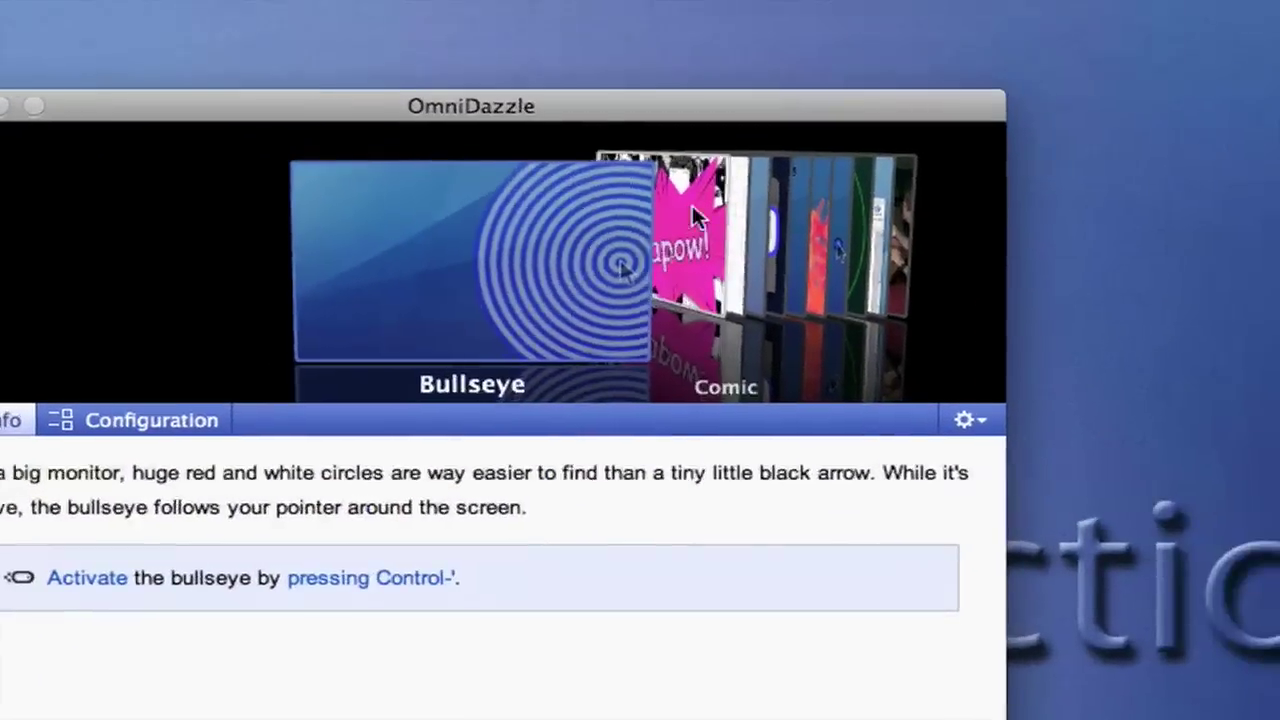
left_click(691, 202)
left_click(571, 220)
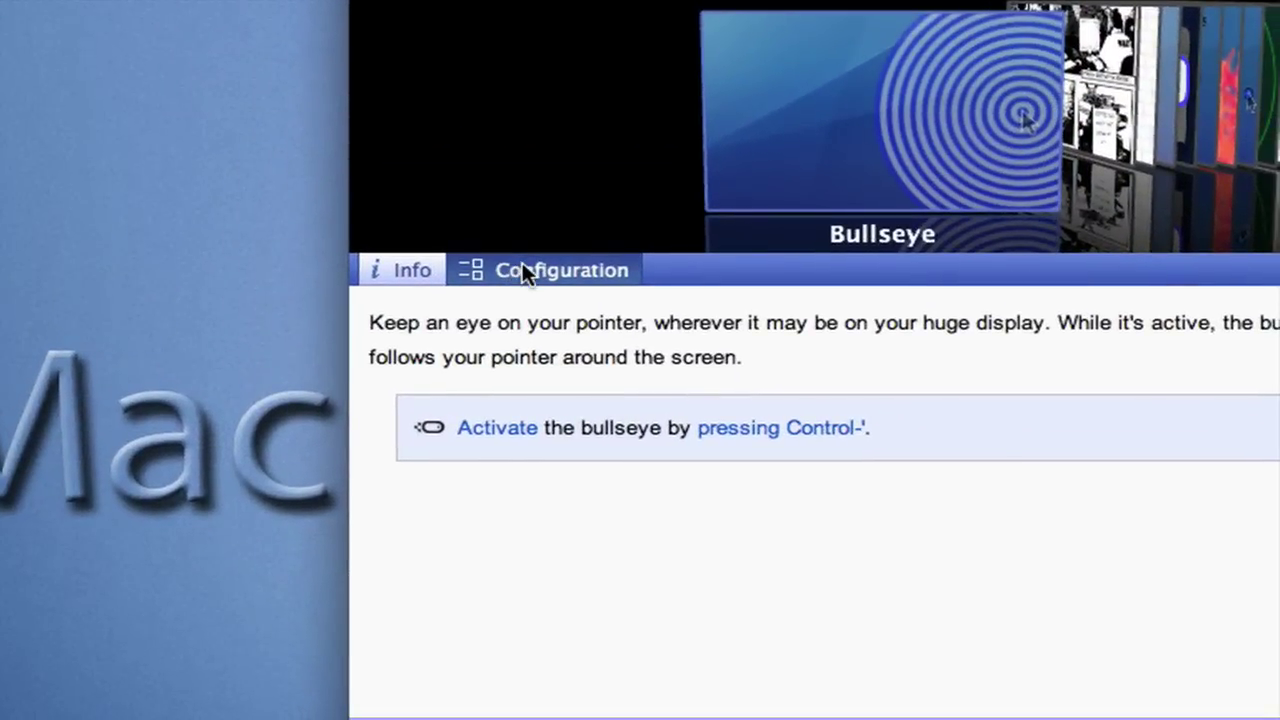
Assign ⌘. as the Show Bullseye shortcut and trigger the bullseye twice to test it
left_click(515, 270)
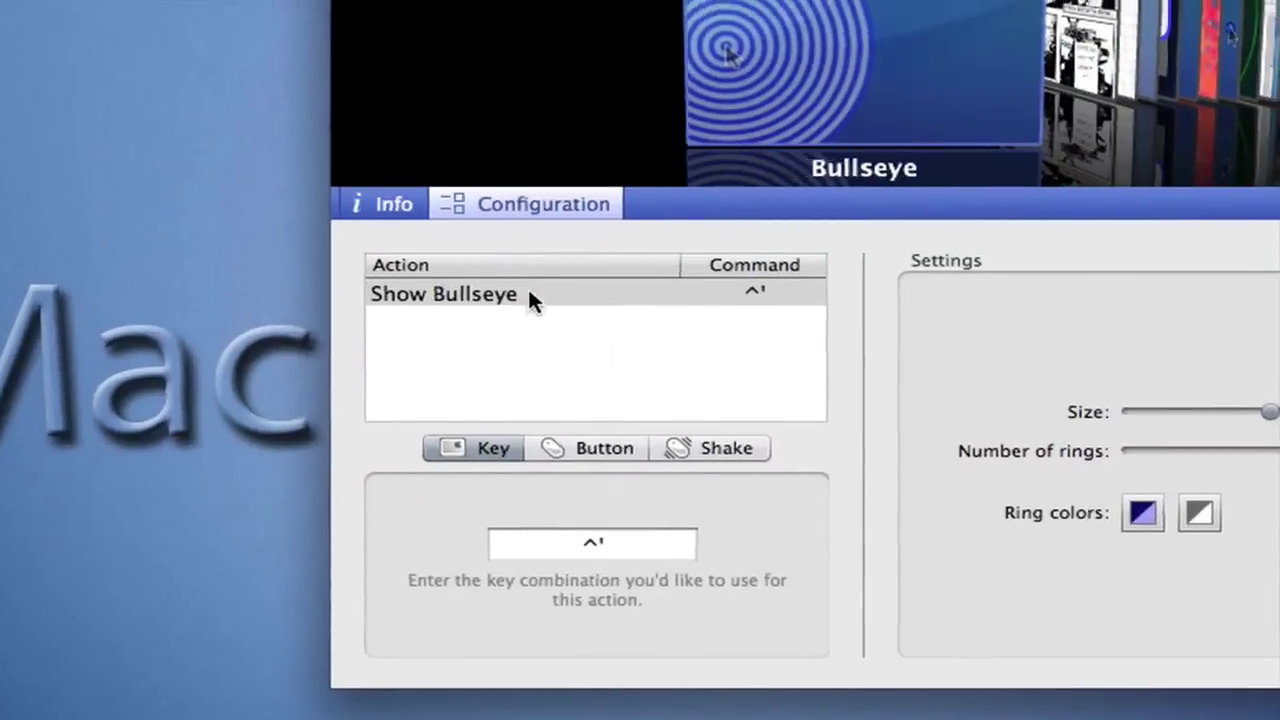
left_click(530, 290)
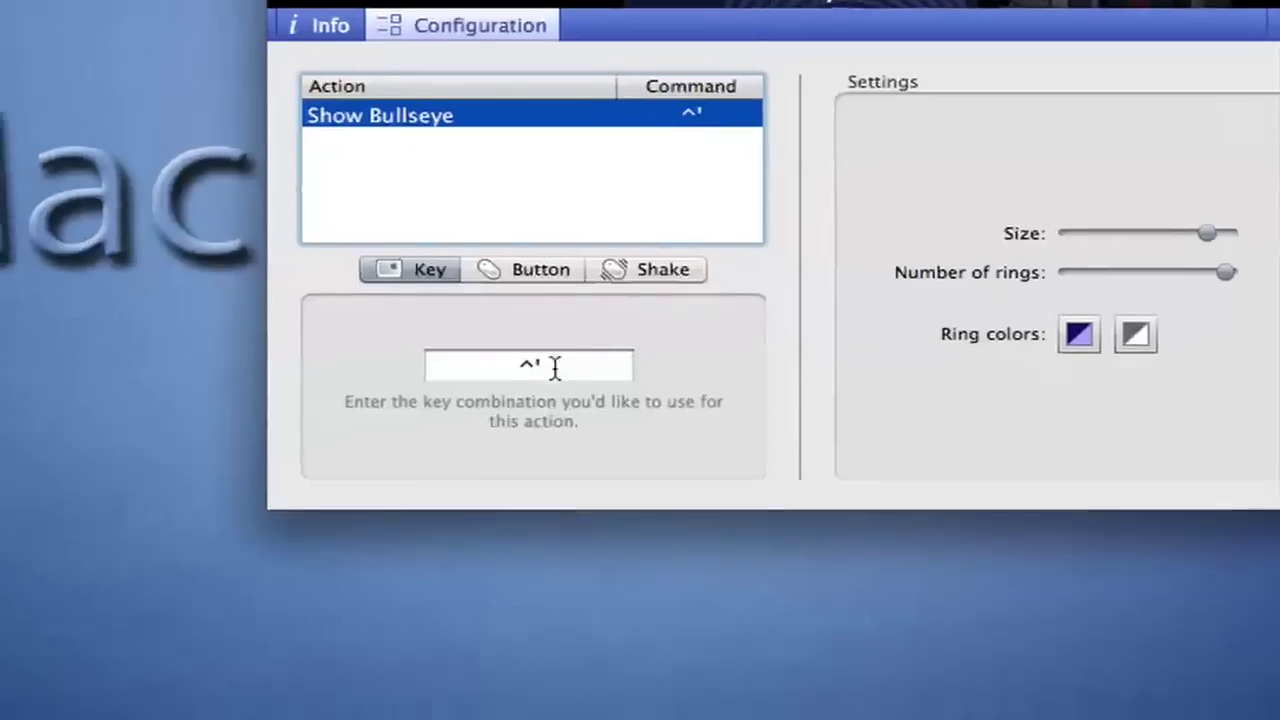
left_click(547, 367)
double_click(547, 367)
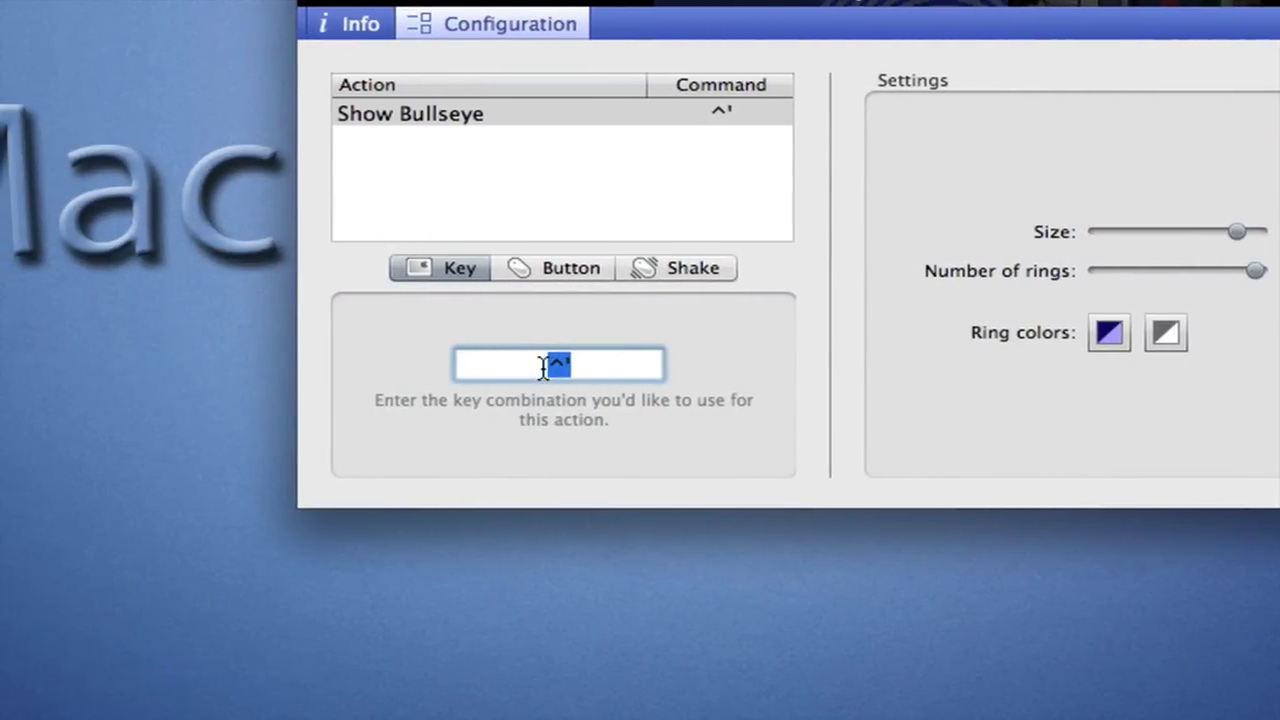
key("super+period")
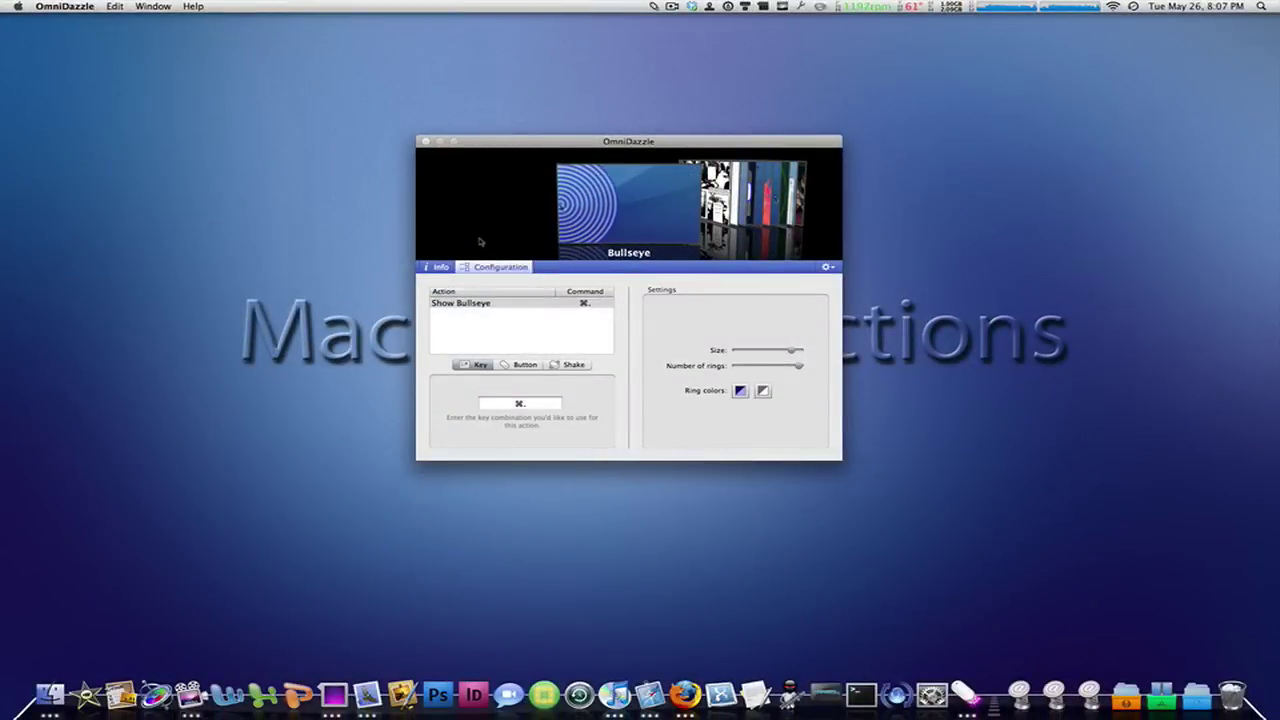
key("super+period")
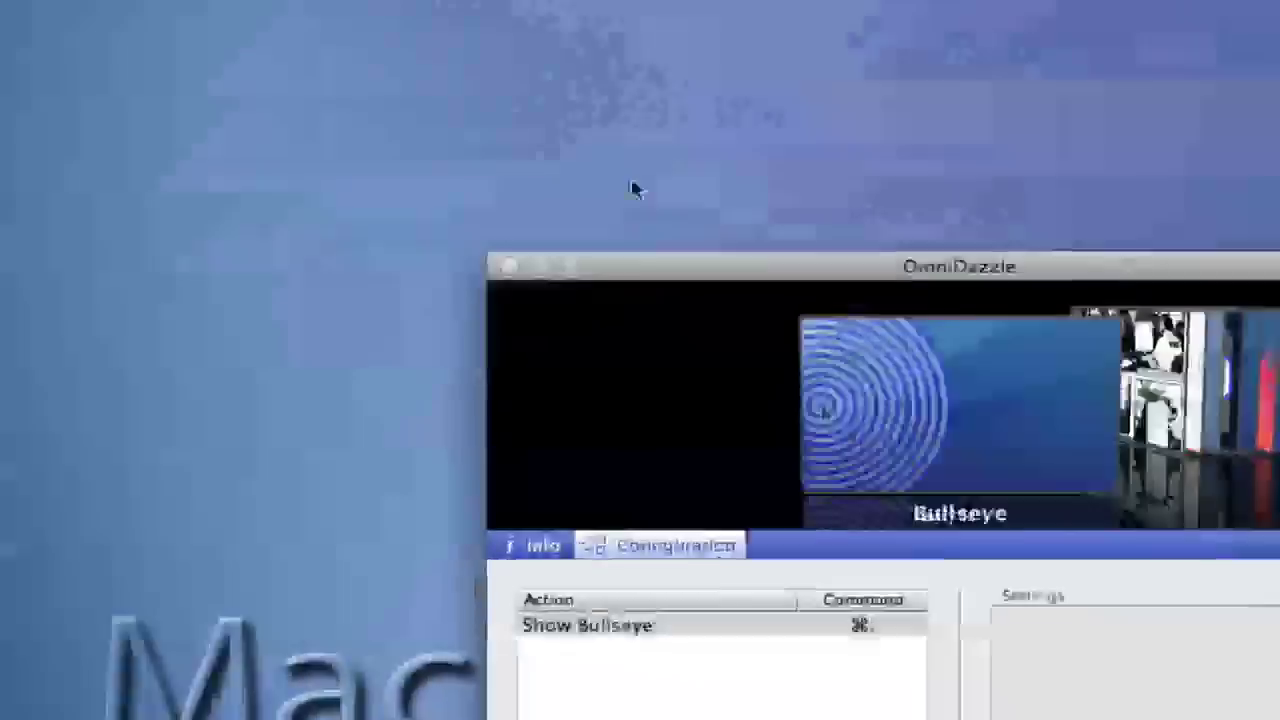
key("super+period")
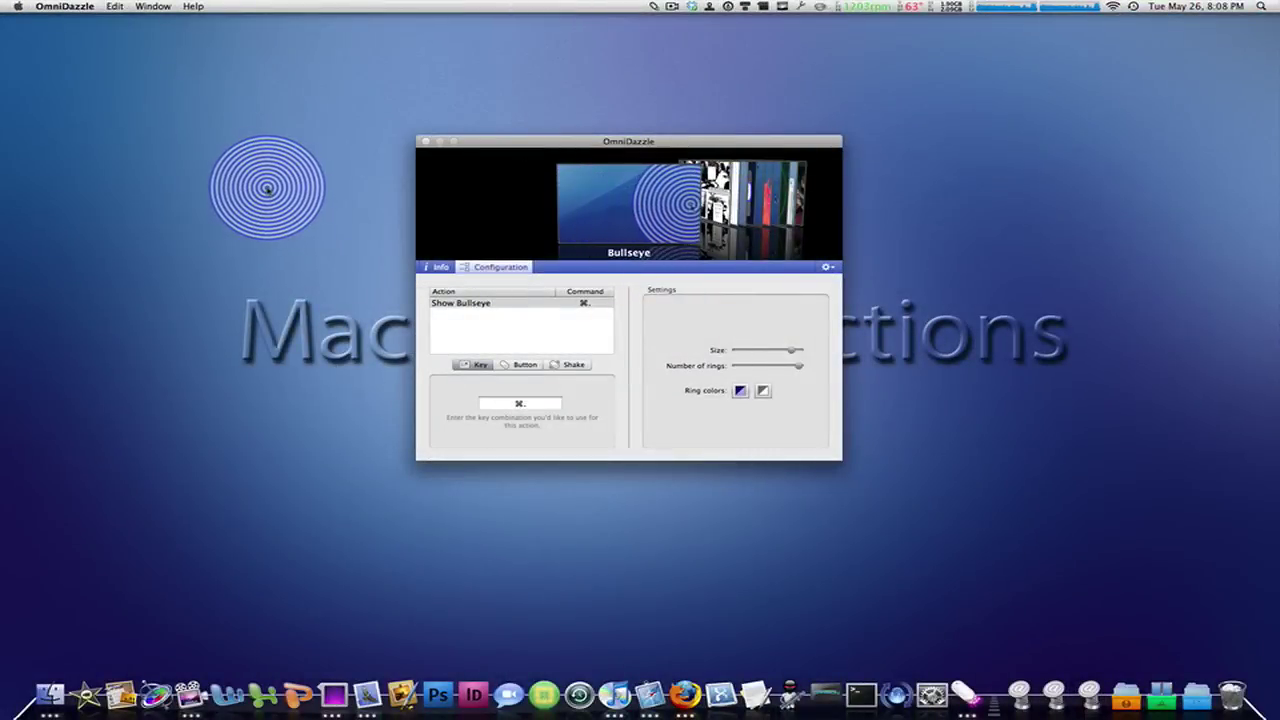
Maximize the Show Bullseye size, make the first ring colour red, and preview it
left_click(535, 350)
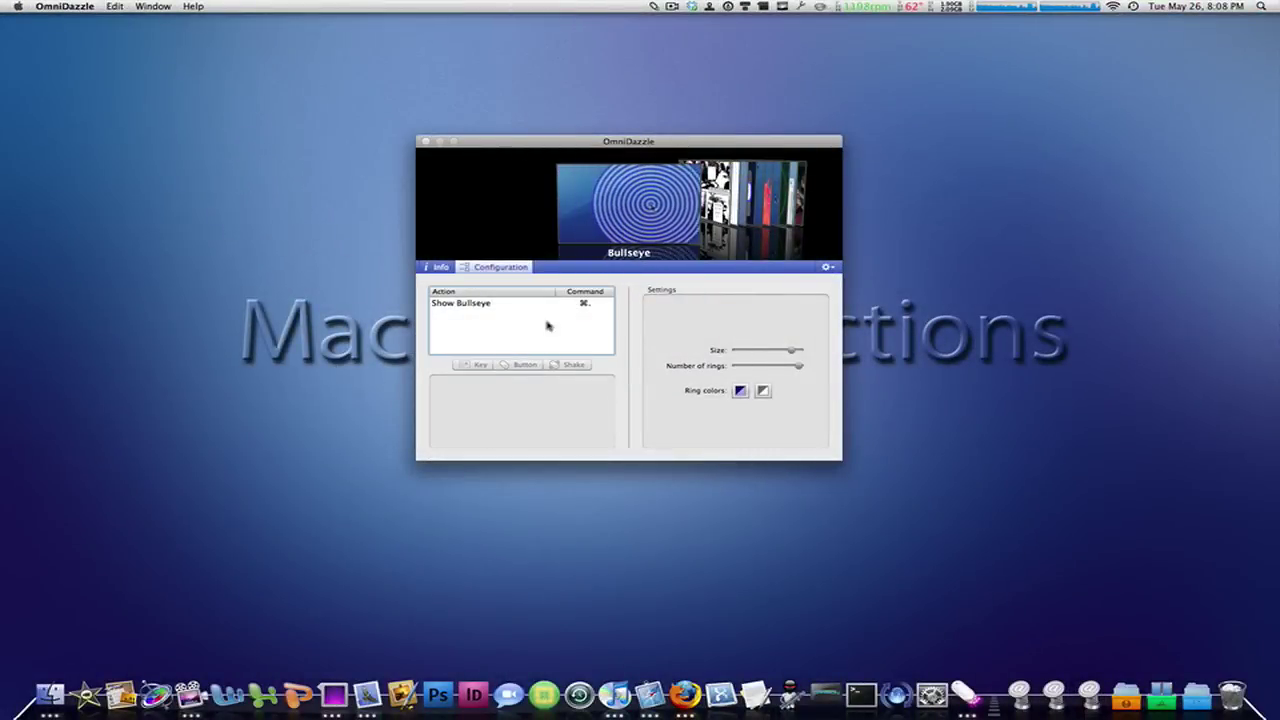
left_click(540, 303)
left_click_drag(791, 352, 799, 351)
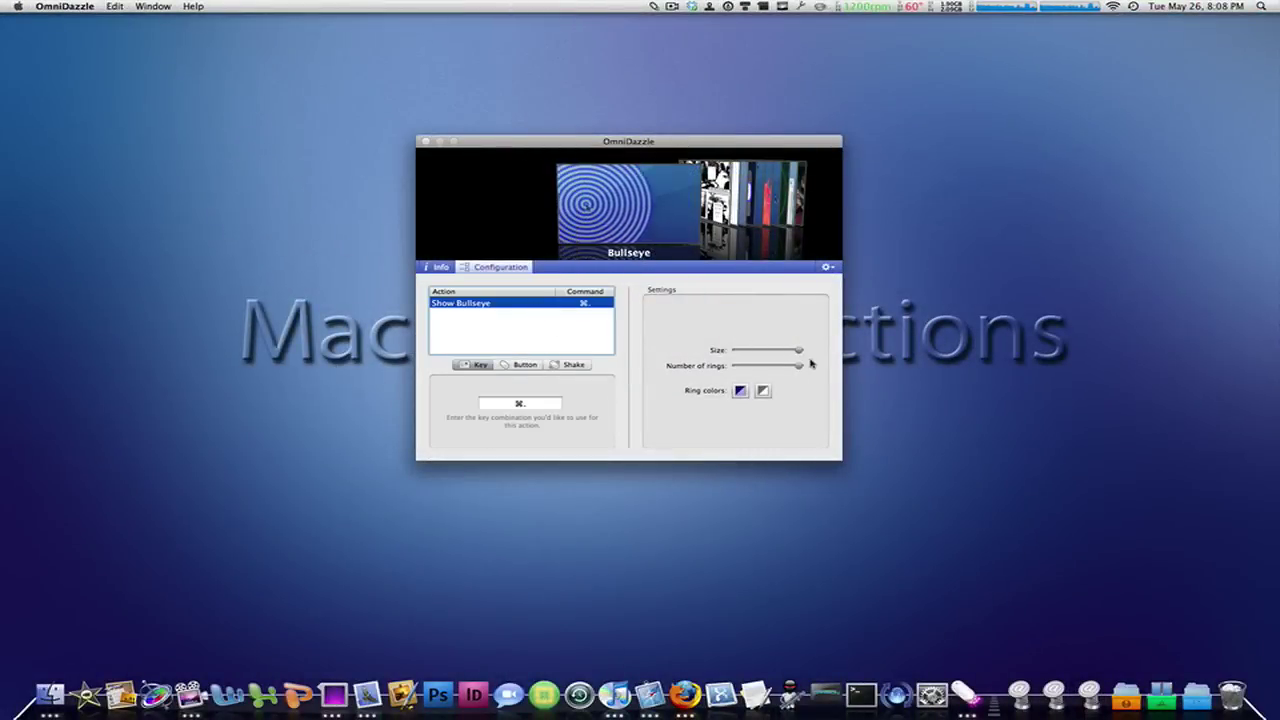
left_click(740, 390)
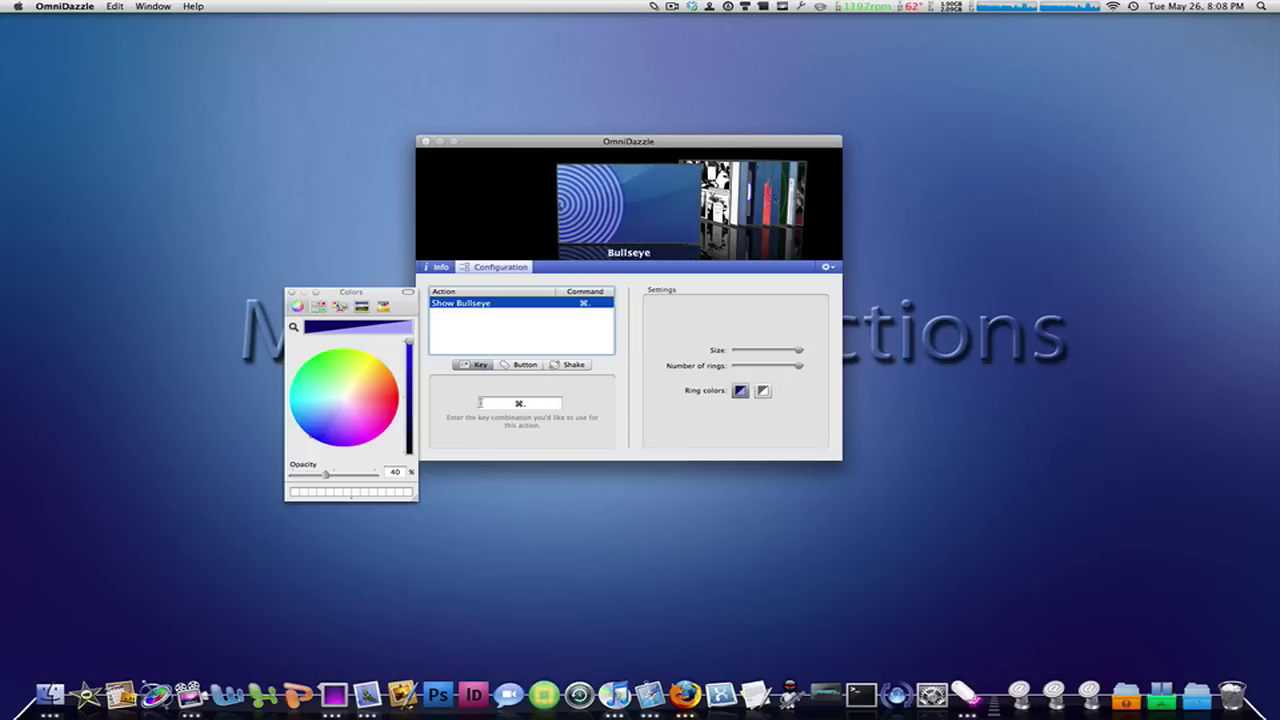
left_click(289, 293)
left_click(288, 292)
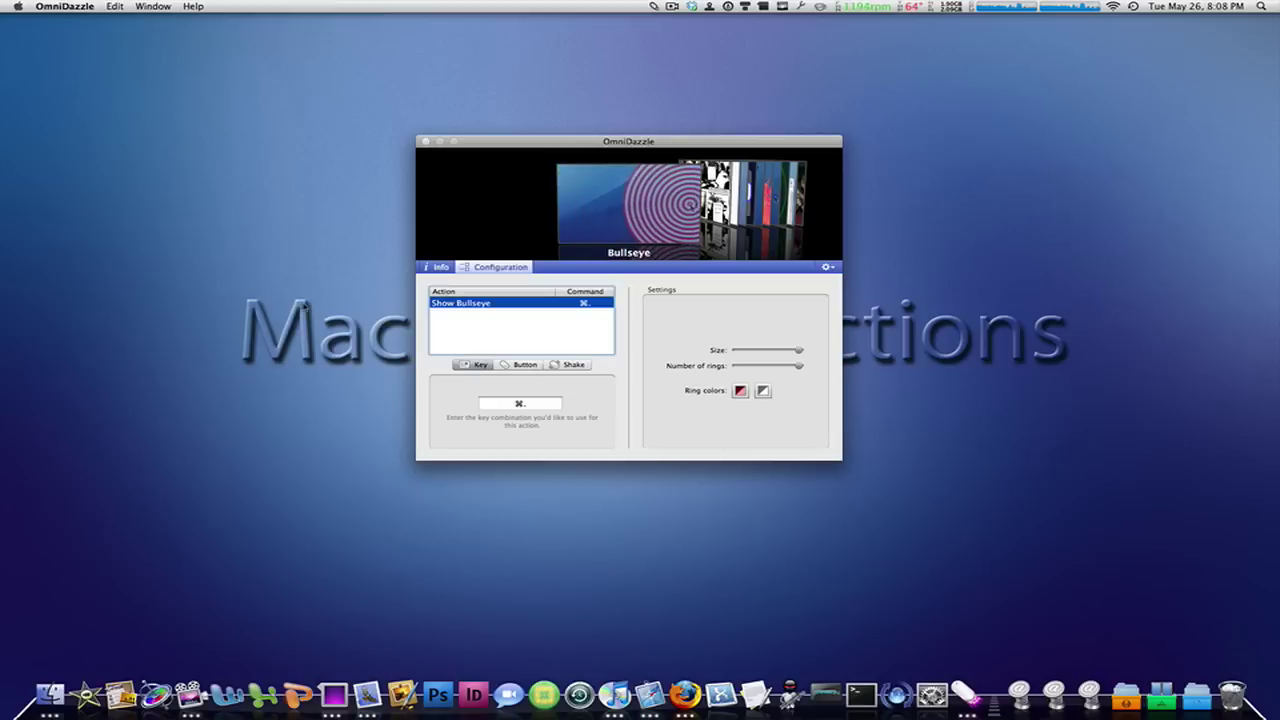
key("super+period")
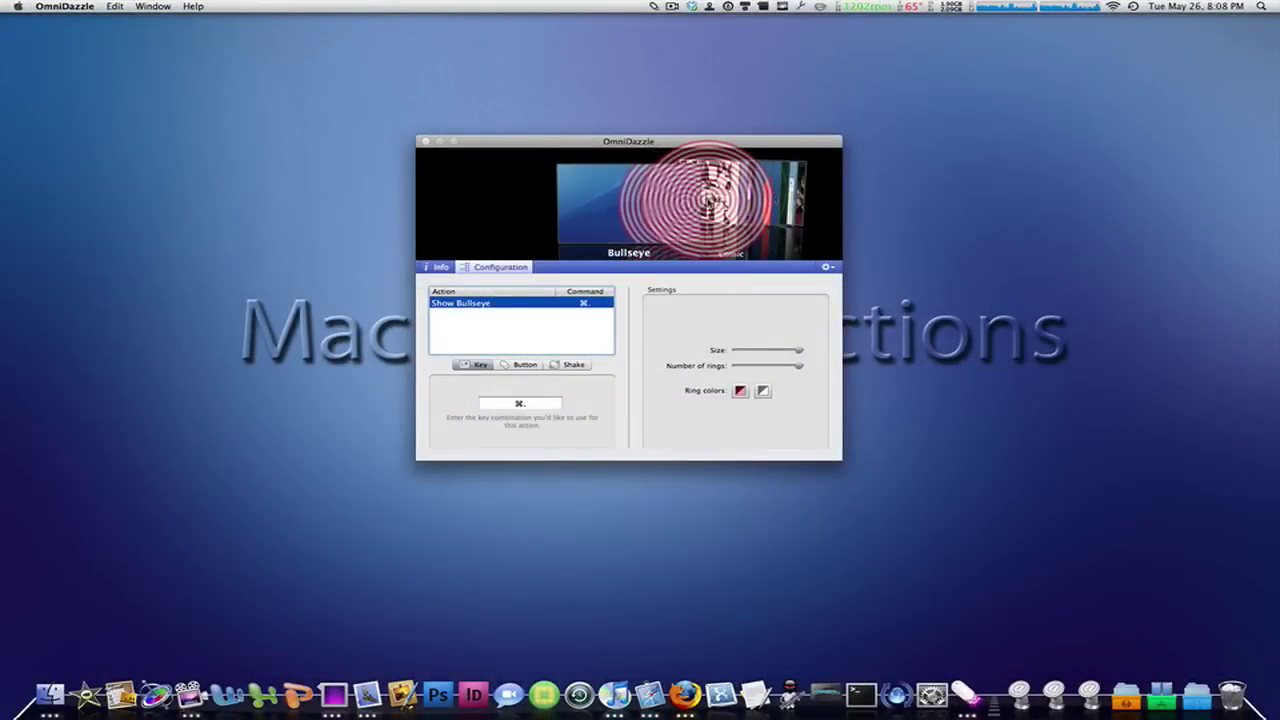
Move past Comic to Flashlight and toggle its spotlight on and off with ⌘'
key("Right")
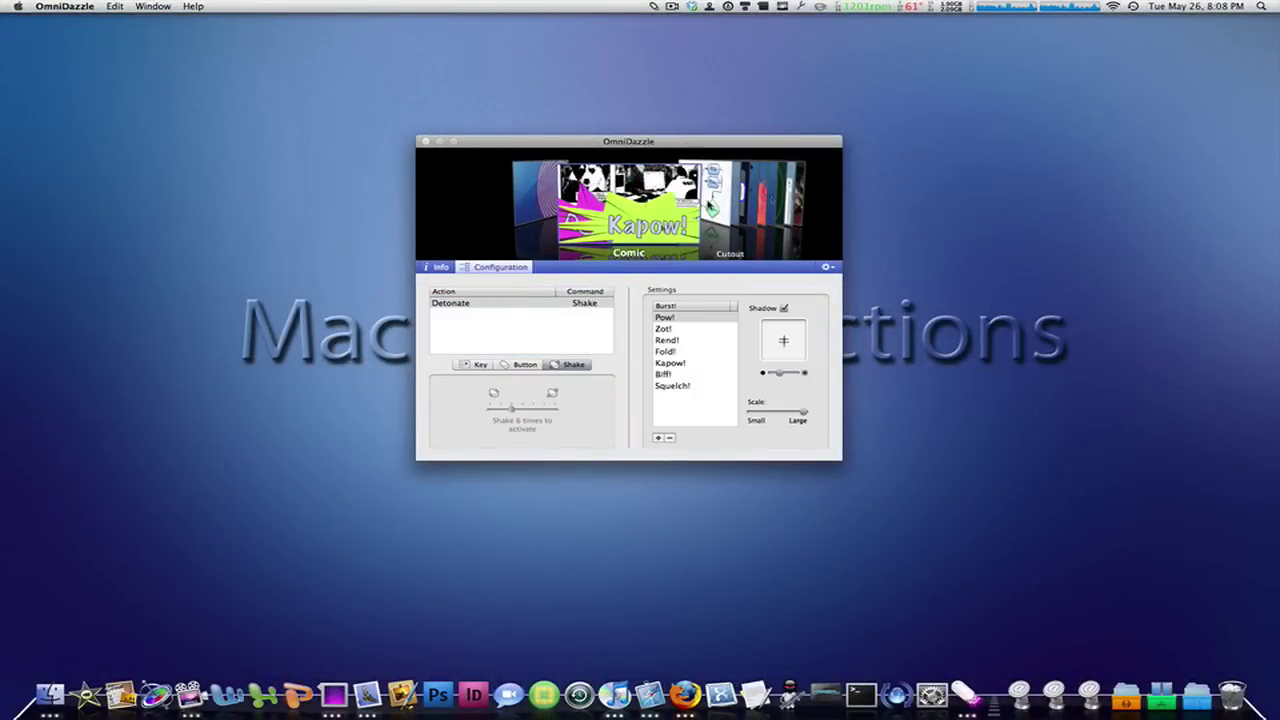
key("Right")
key("Right")
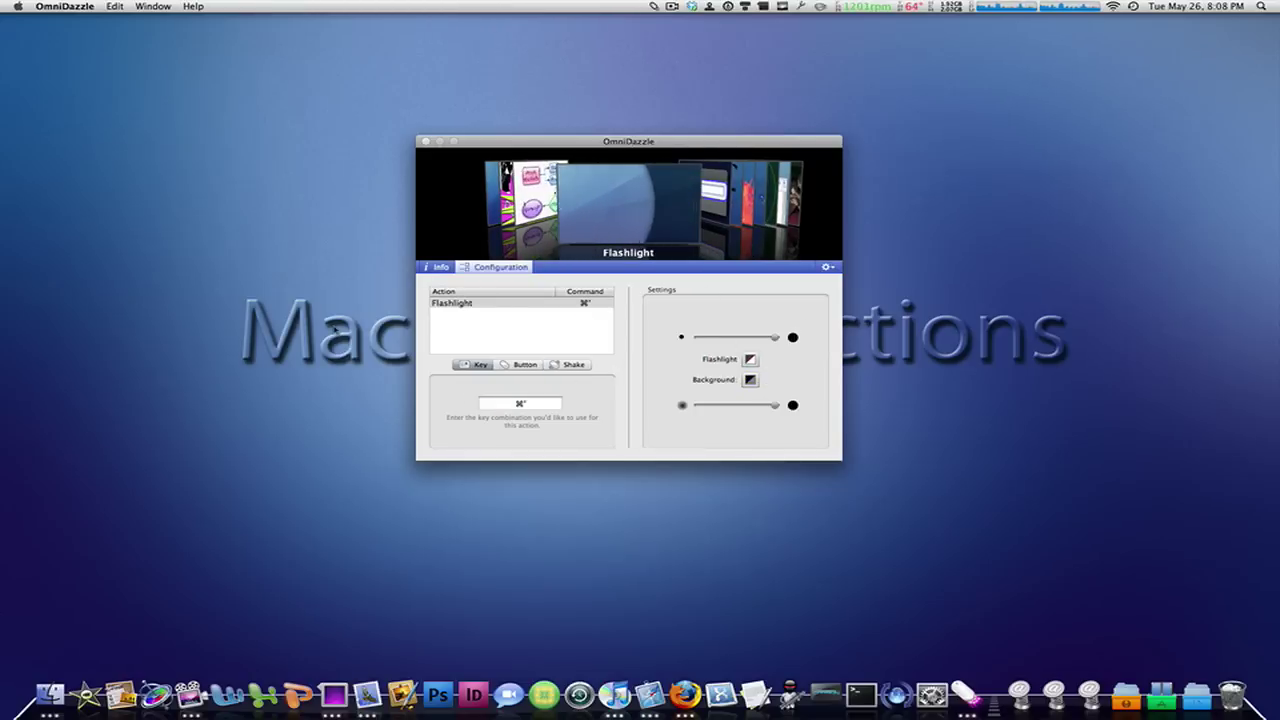
key("super+apostrophe")
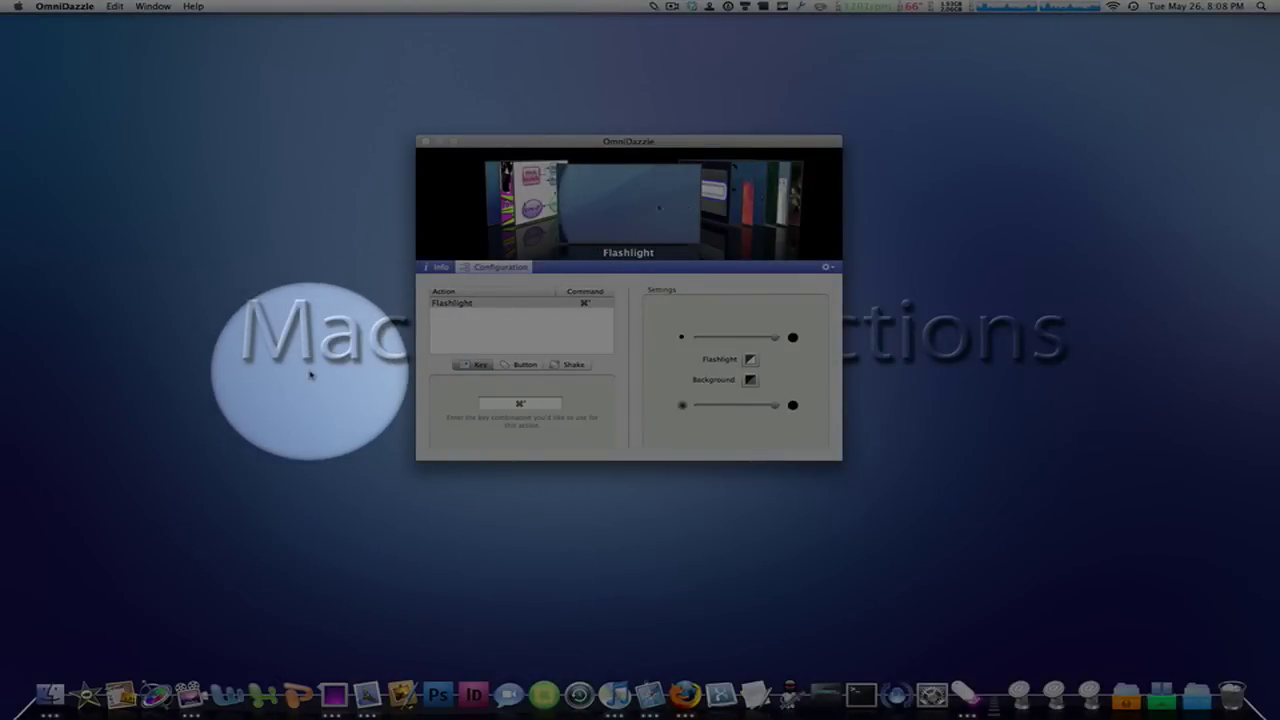
key("super+apostrophe")
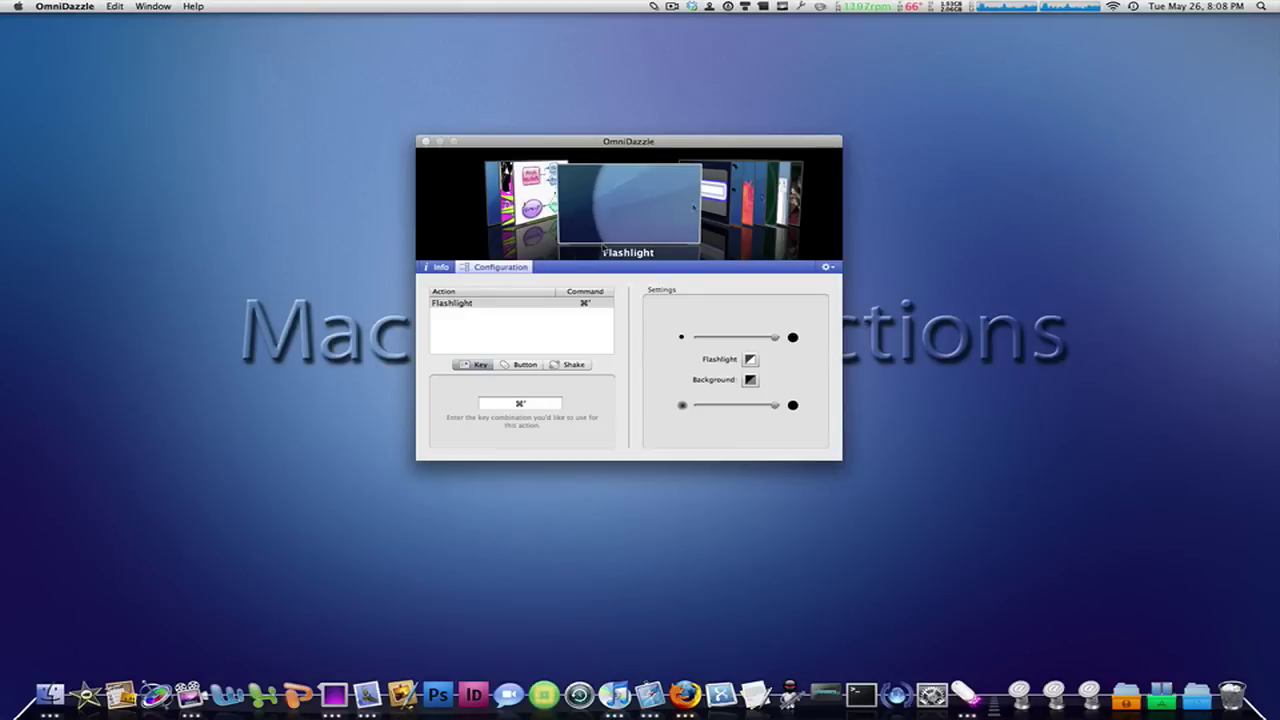